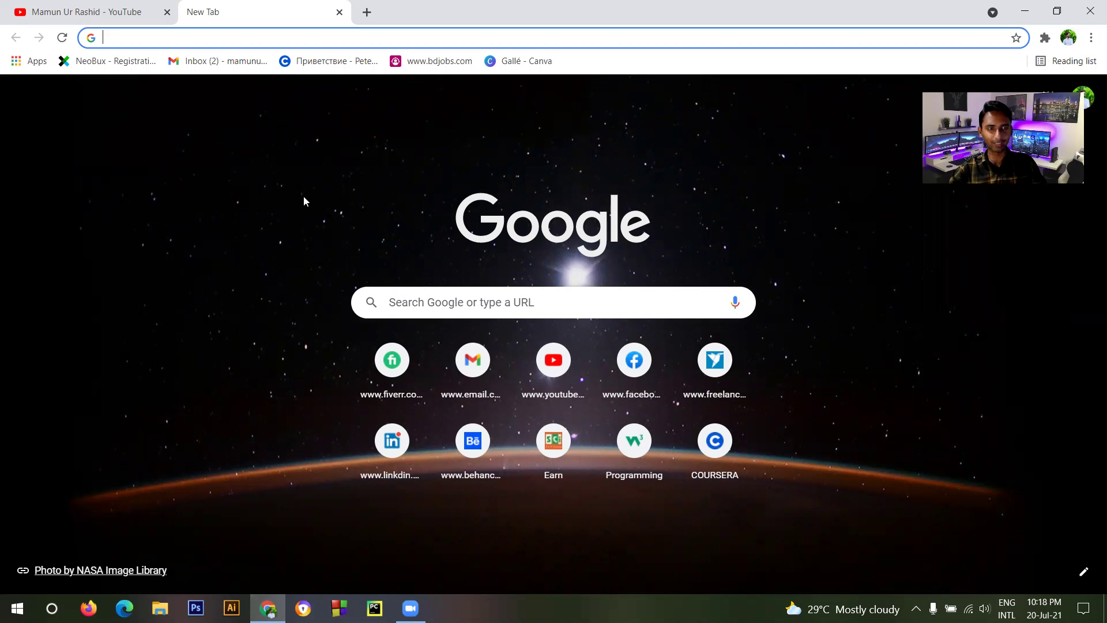
Step: Search the web for 'code blocks' and reach the codeblocks.org Downloads page
text(cod)
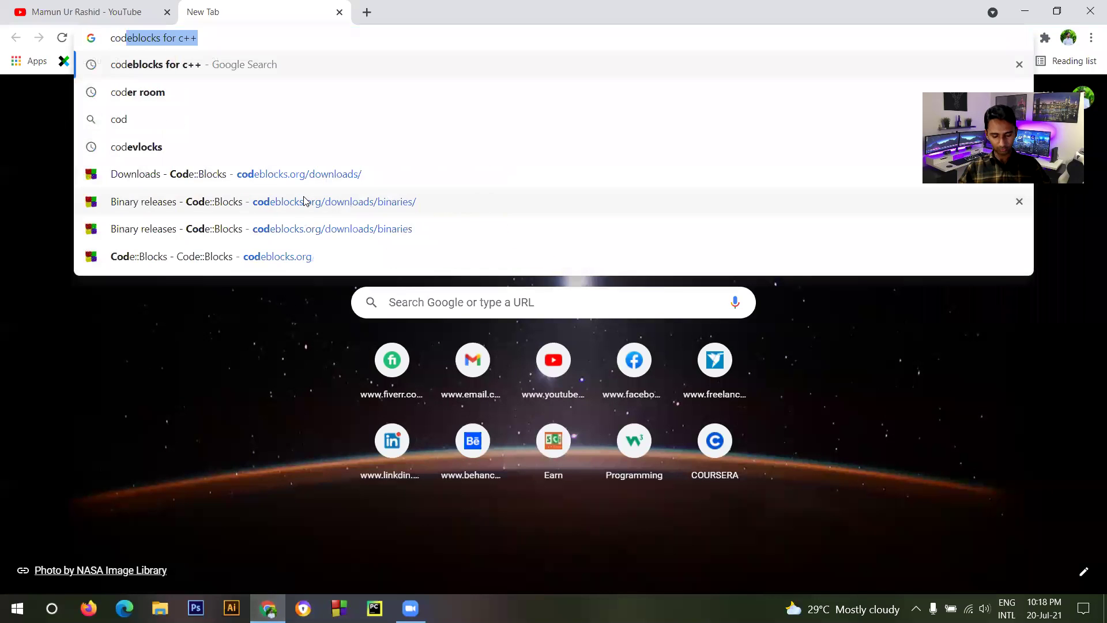
text(e blo)
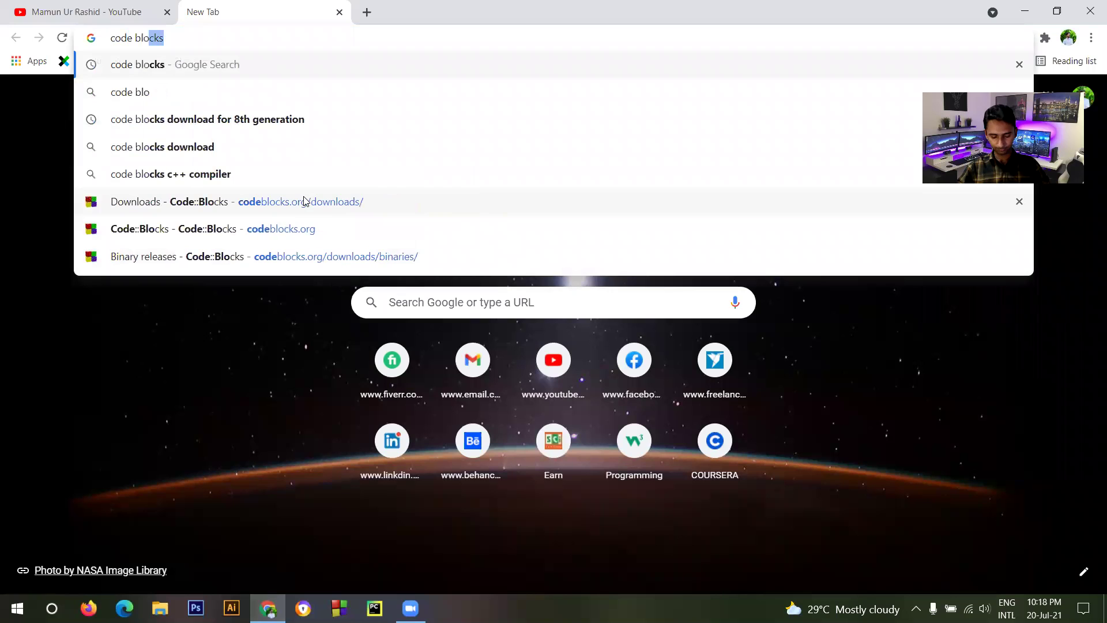
text(cks)
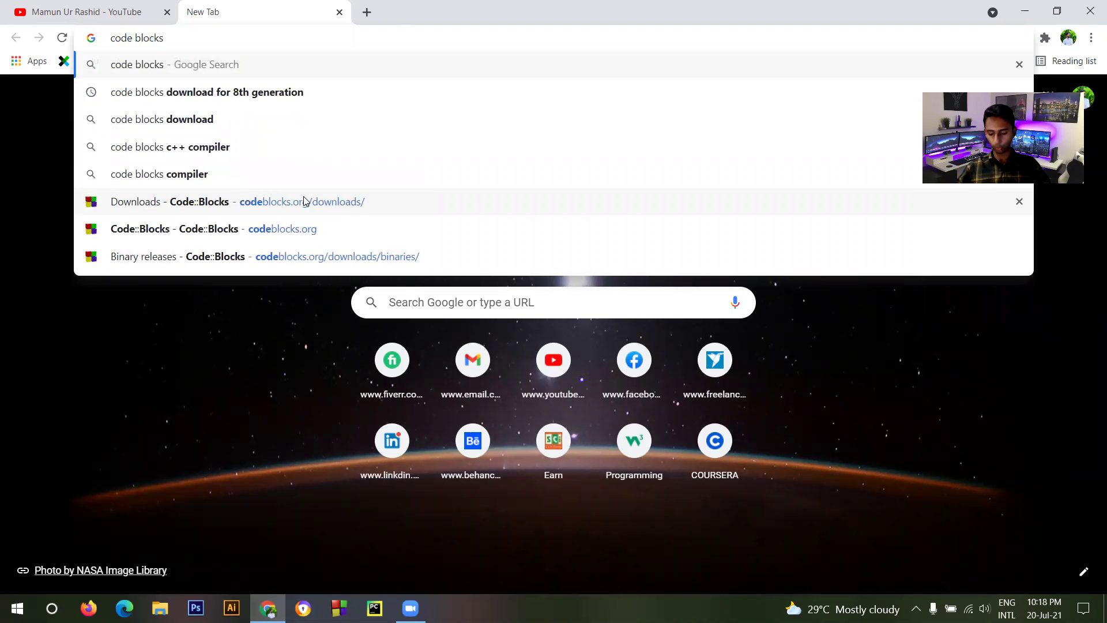
key(Return)
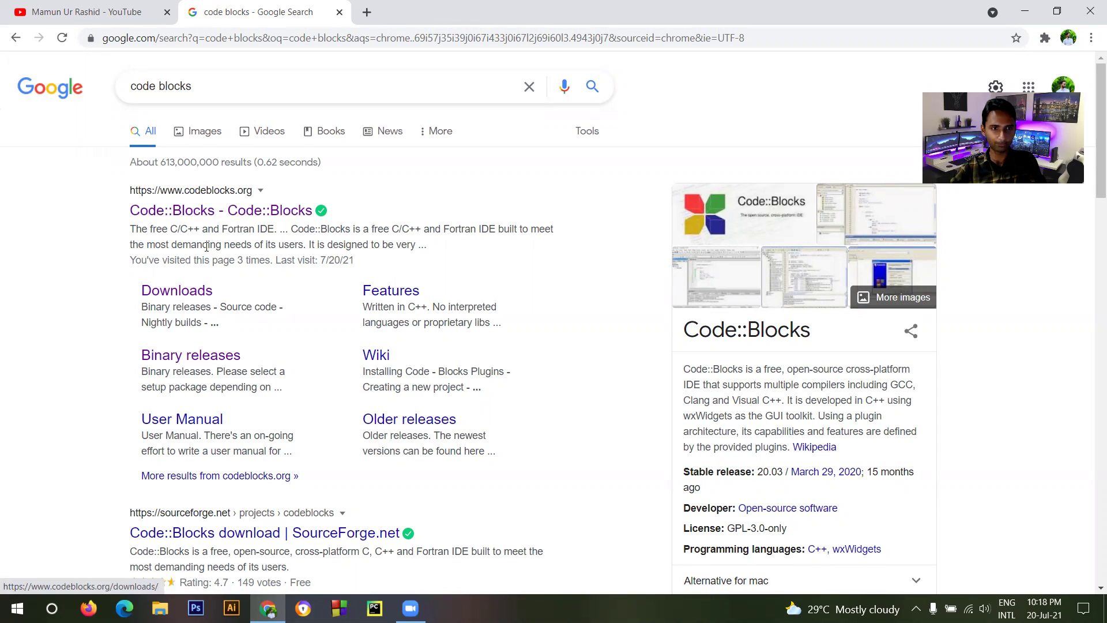
click(176, 290)
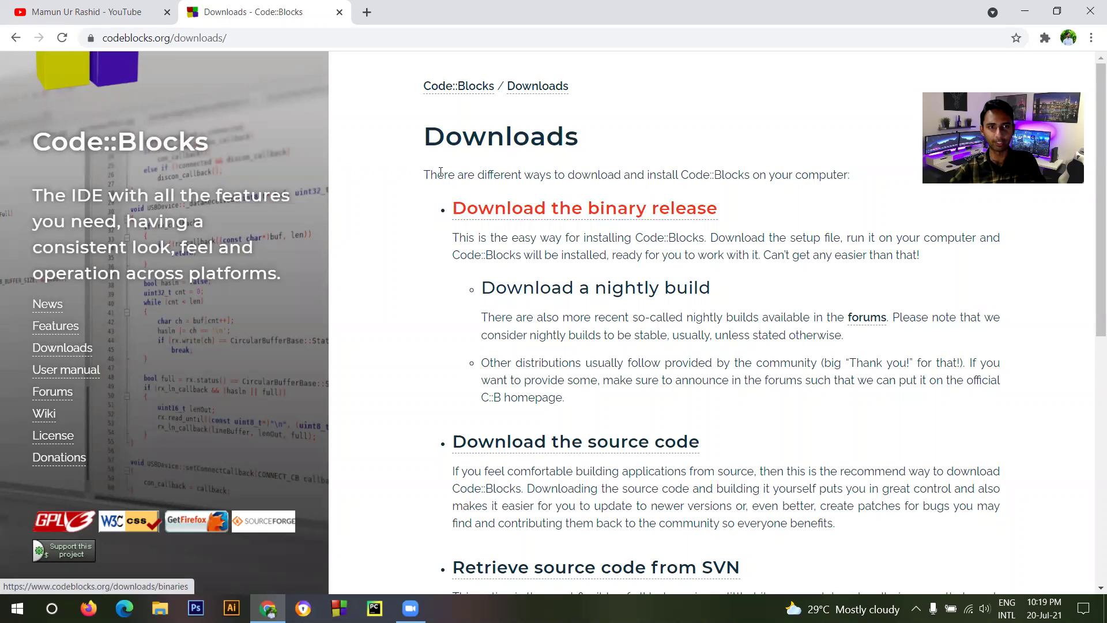
click(14, 38)
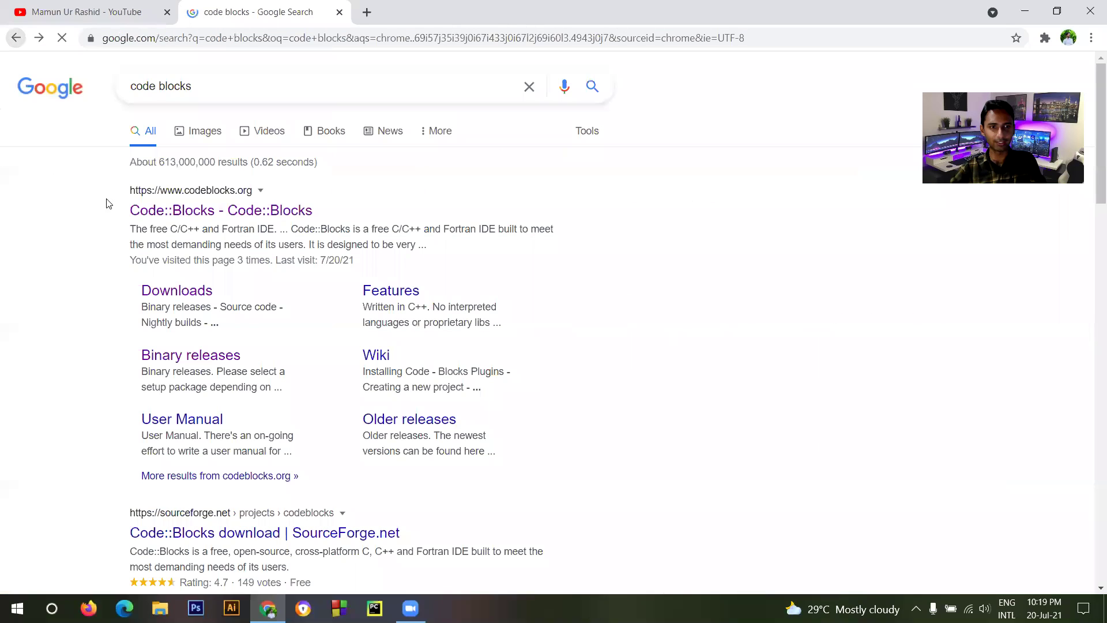
click(190, 209)
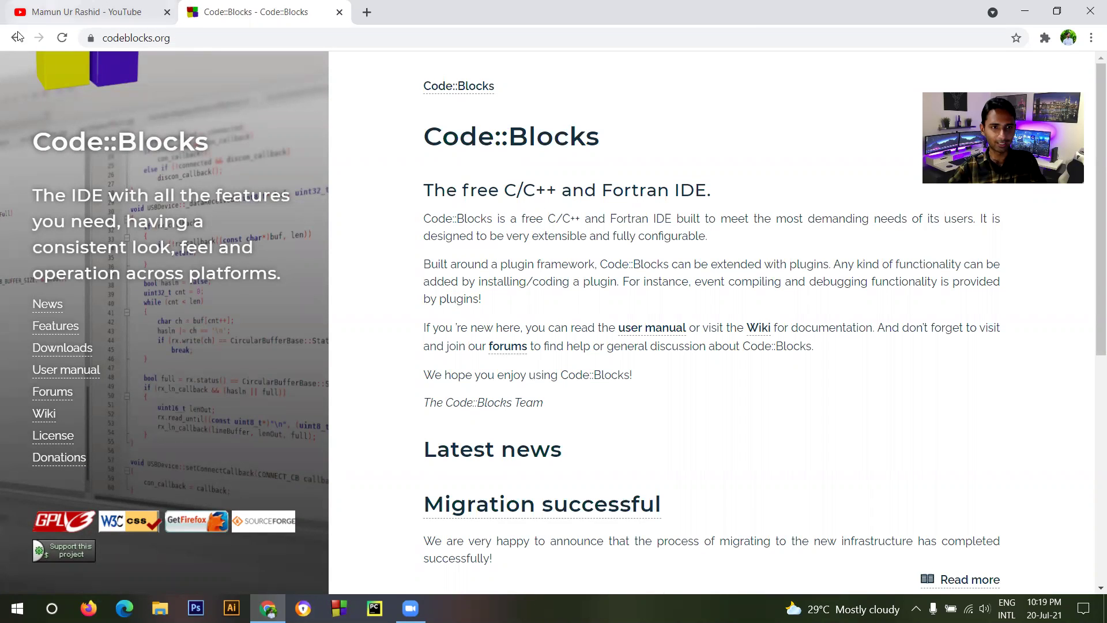
click(70, 346)
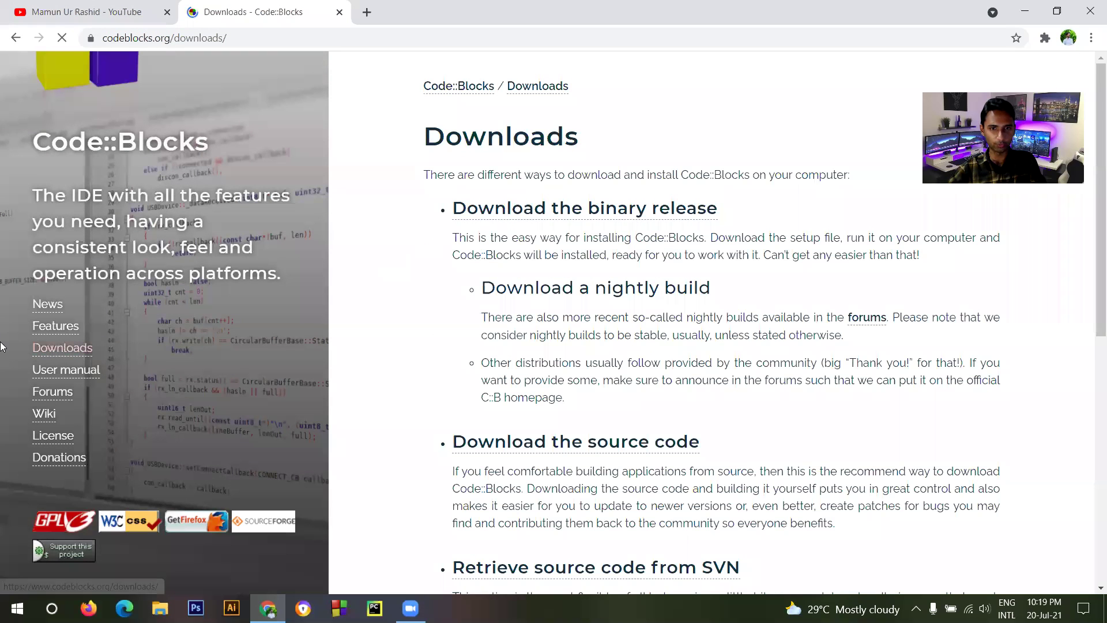
Step: Browse the Windows binary releases list, then launch Code::Blocks 20.03 from the taskbar
click(580, 211)
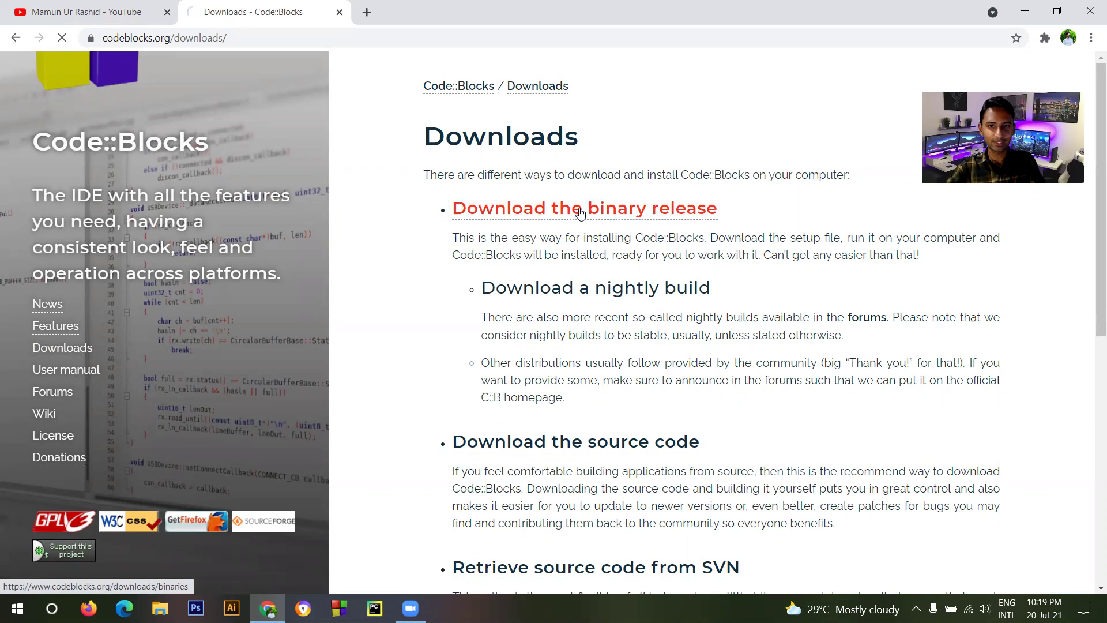
scroll(582, 216, down, 6)
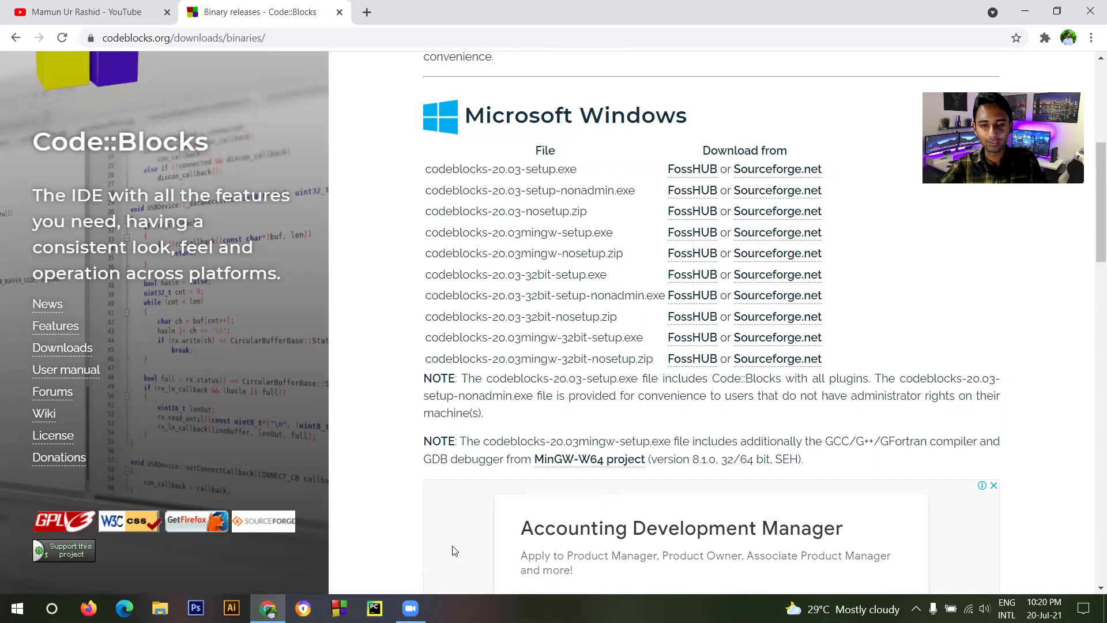
click(339, 608)
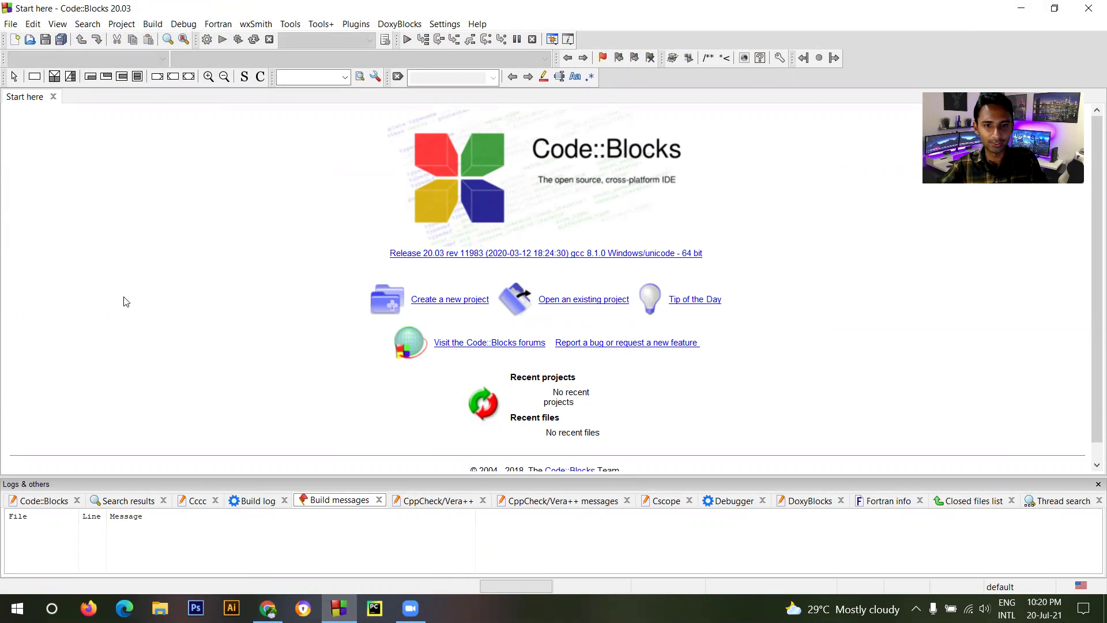
Step: Create a blank Untitled1 editor file through File > New > Empty file
click(12, 23)
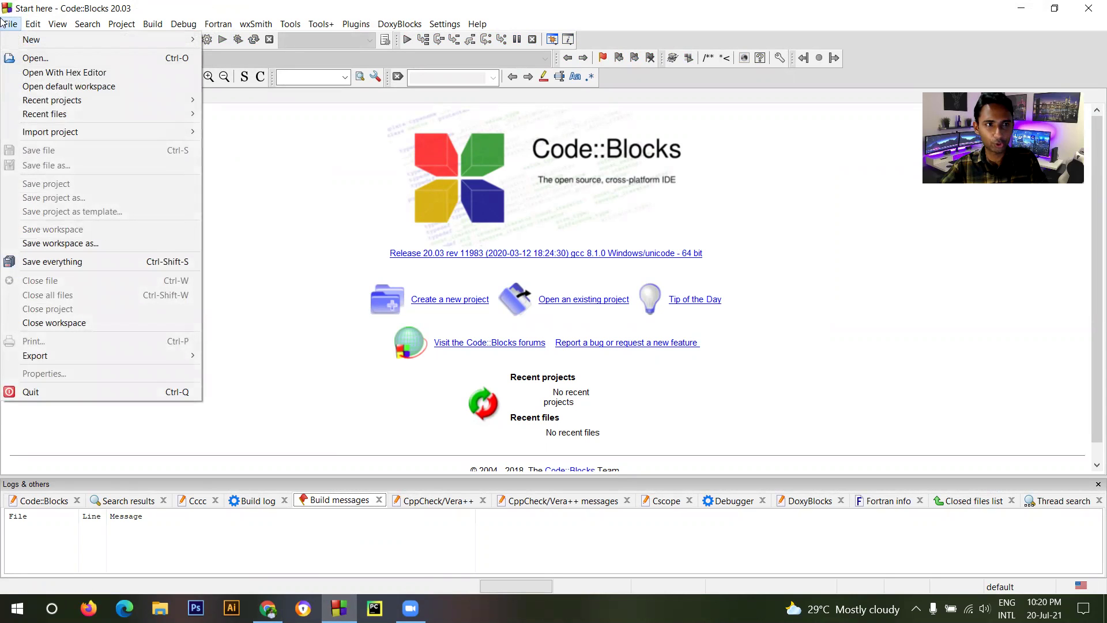
click(11, 23)
click(12, 23)
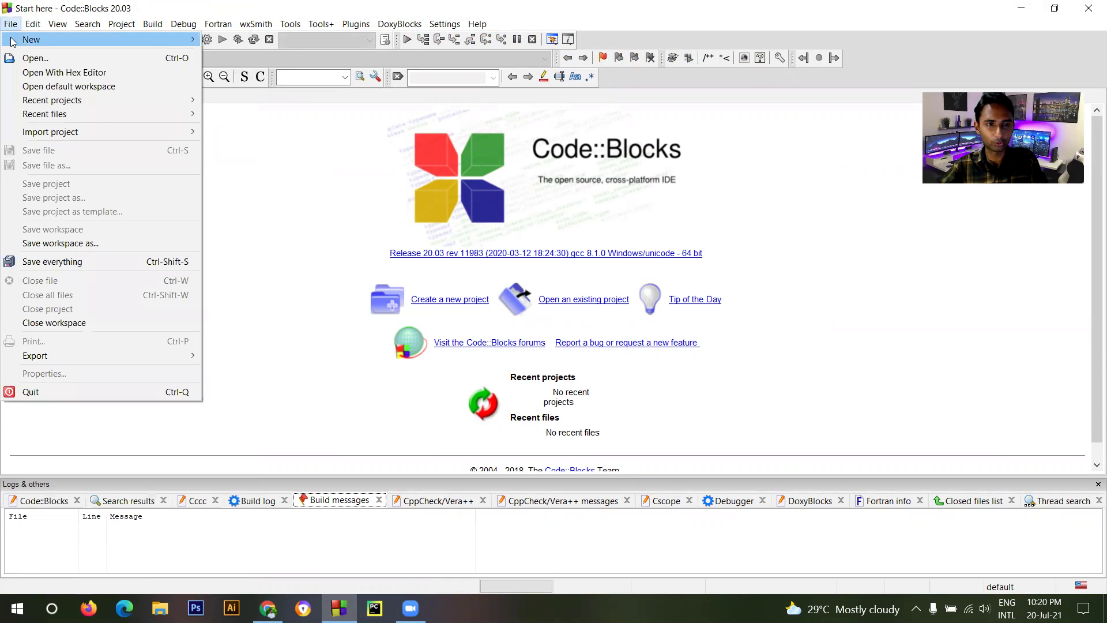
mouse_move(11, 39)
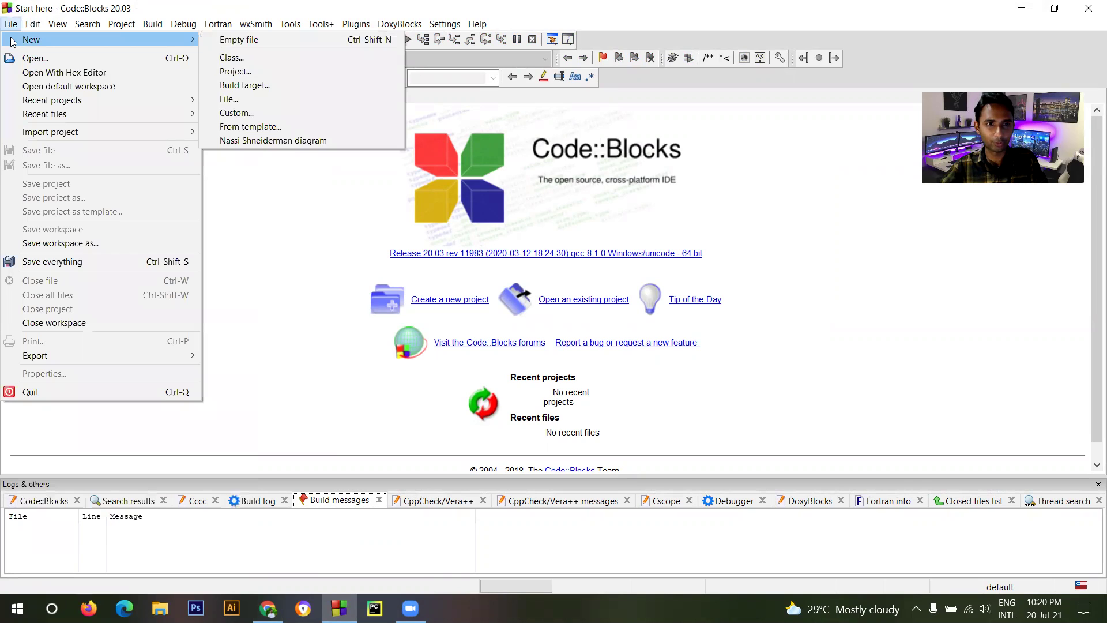
click(243, 39)
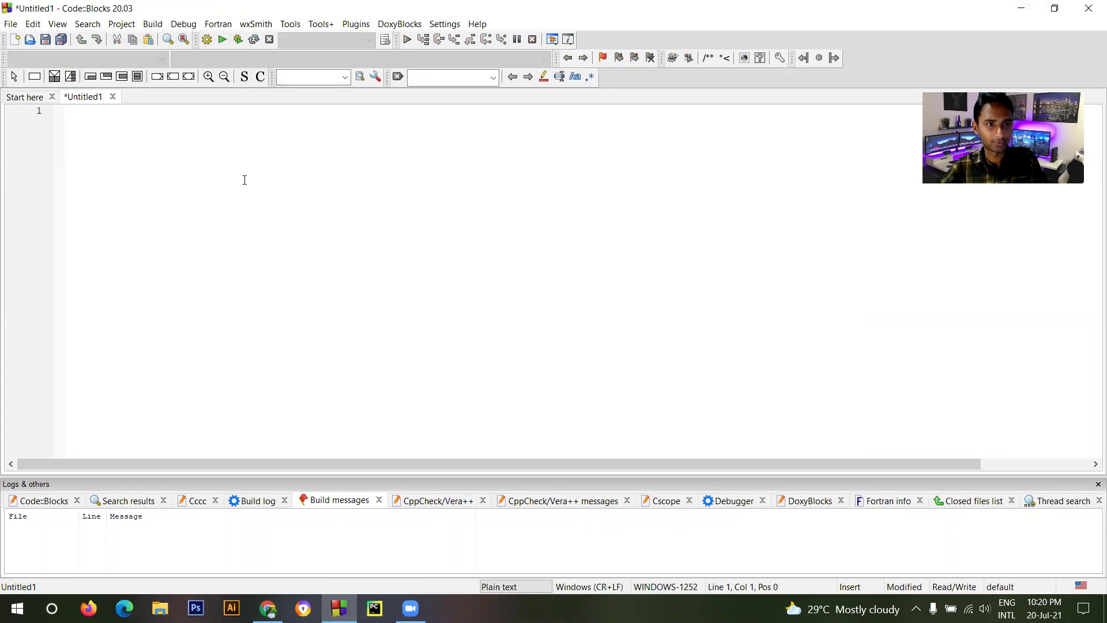
click(12, 25)
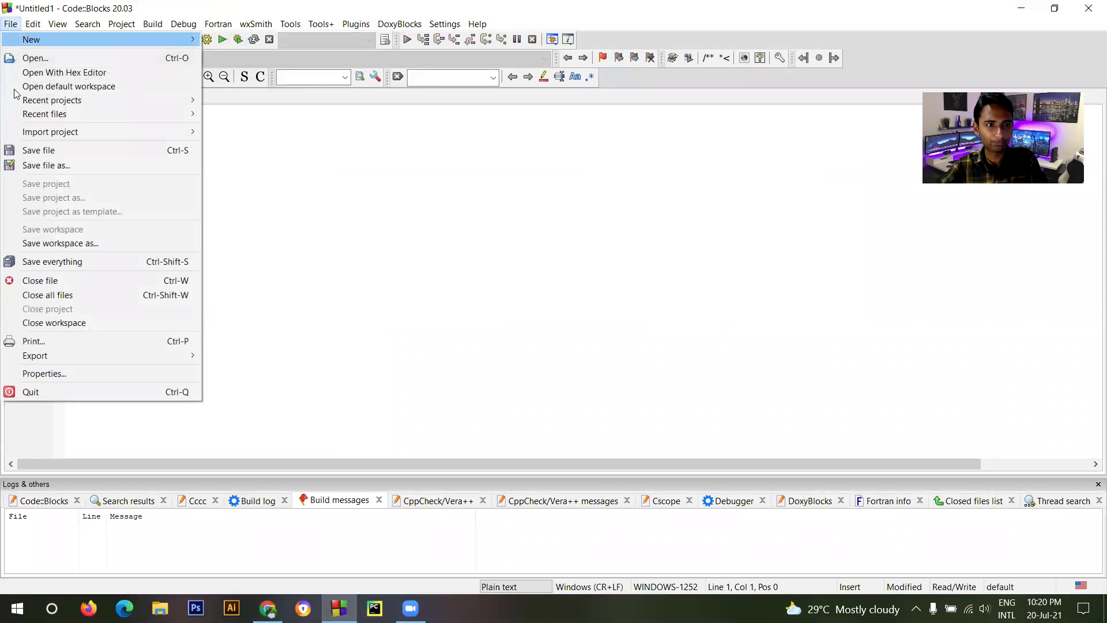
Step: Save the blank file as mamun01.cpp in the F:\c++ folder
click(46, 166)
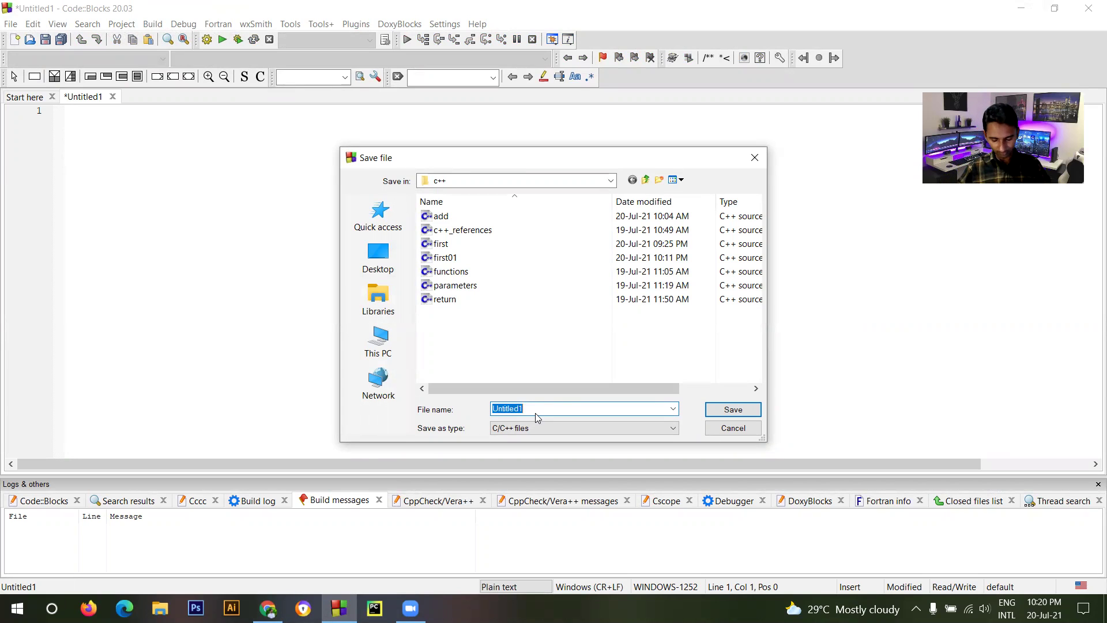
text(mamun)
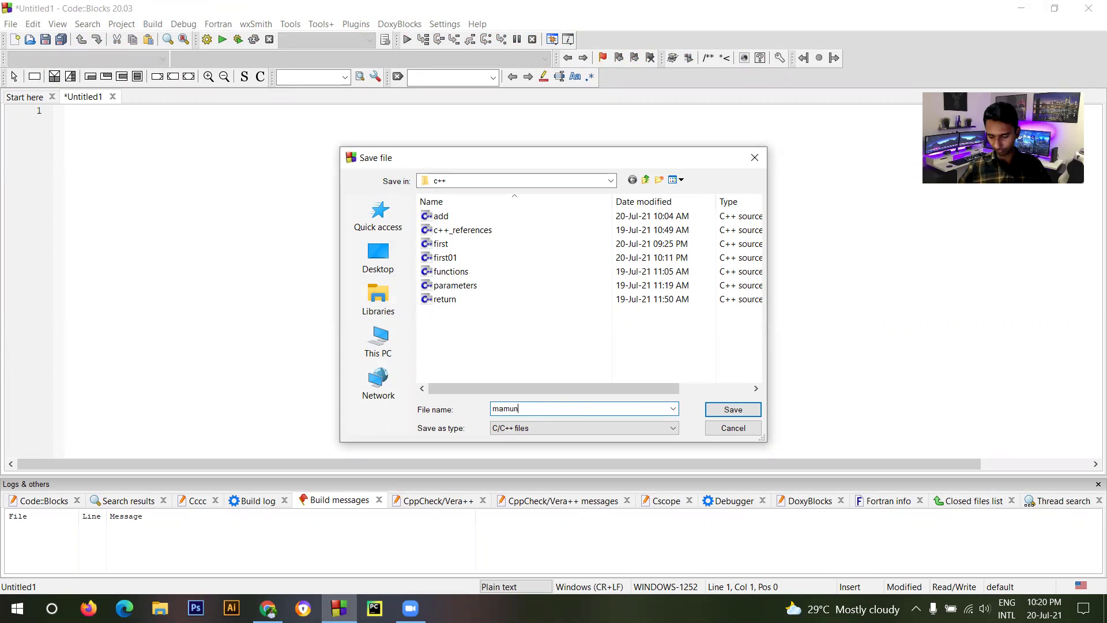
text(01)
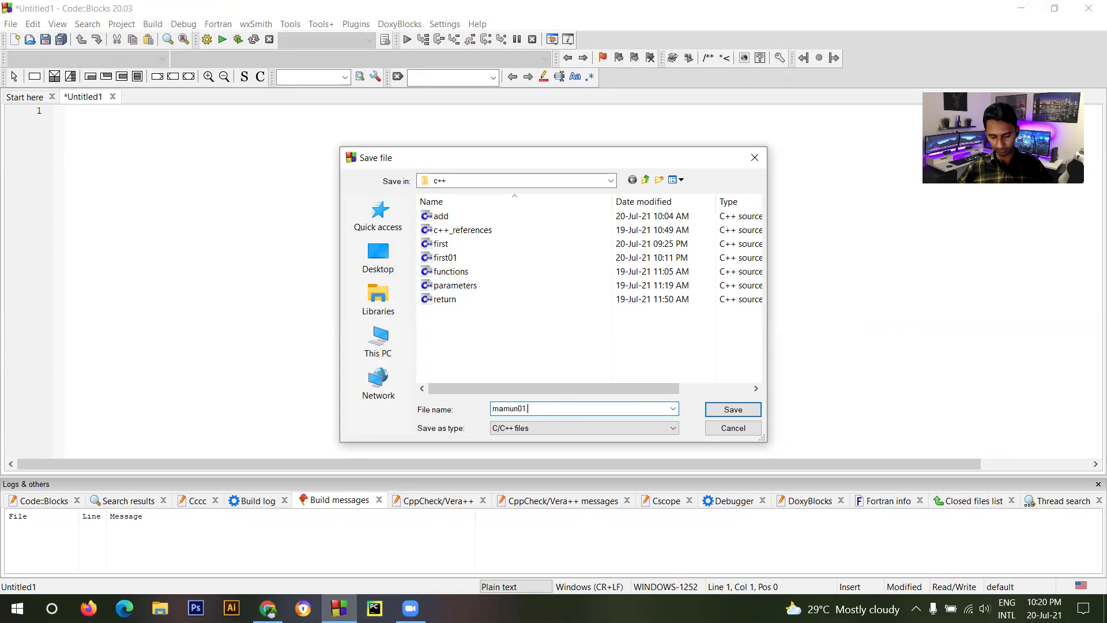
text(.cpp)
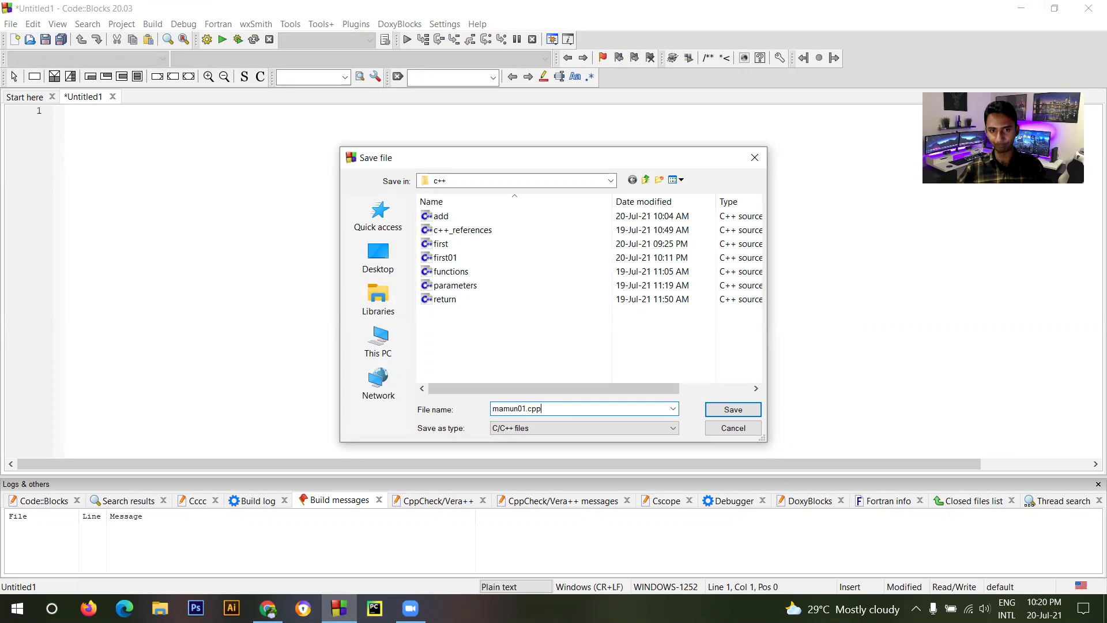
click(737, 414)
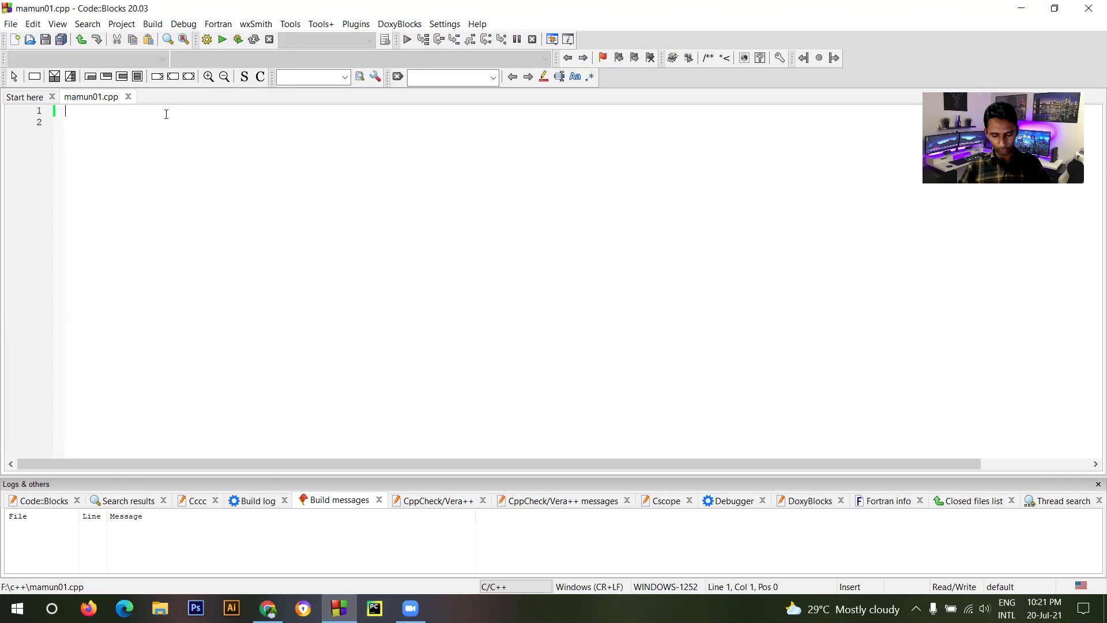
Step: Write the '#include <iostream>' and 'using namespace std;' lines
text(#in)
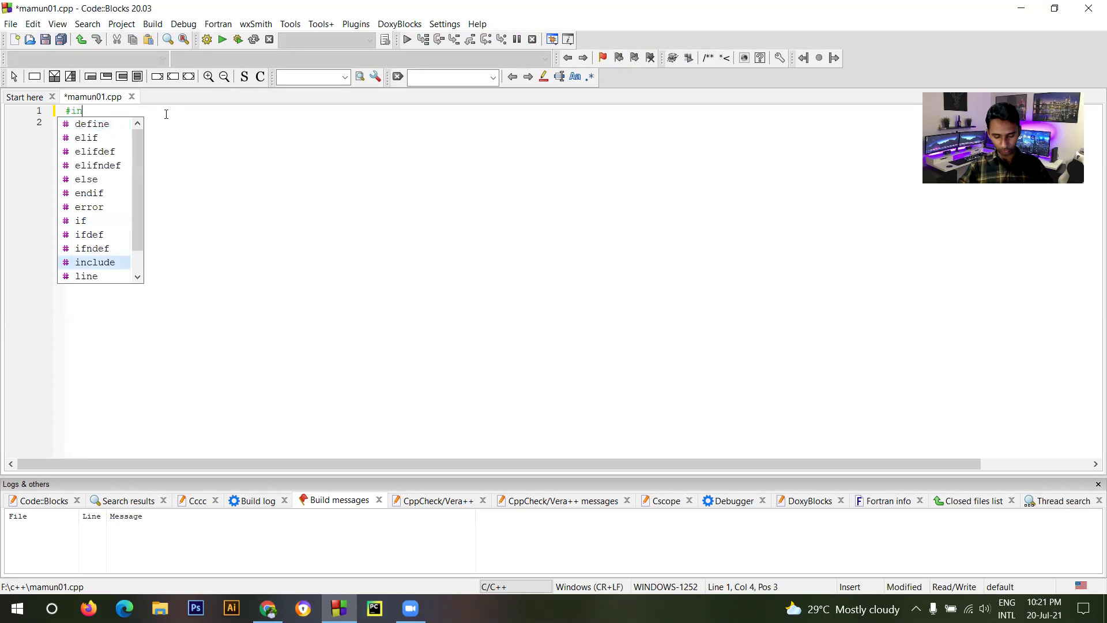
text(clude )
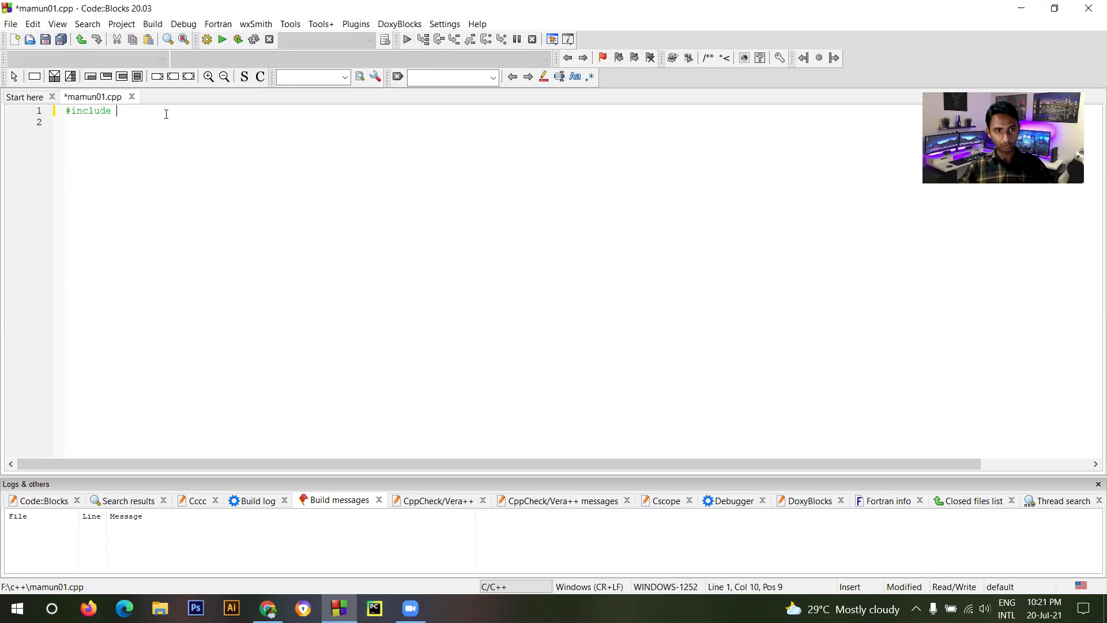
text(<ios)
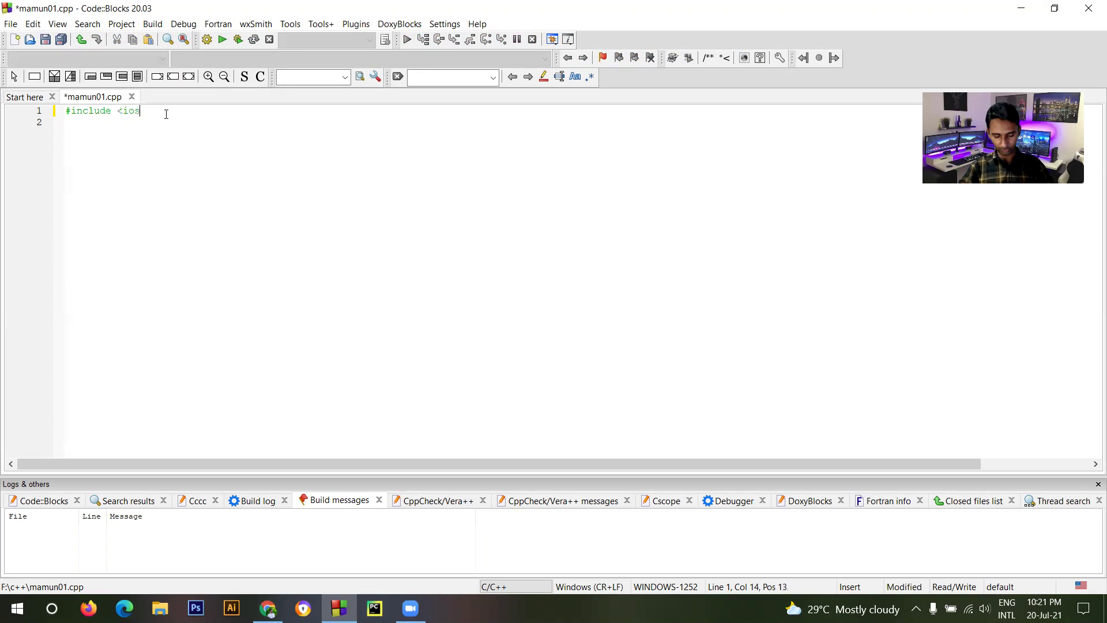
text(tream>)
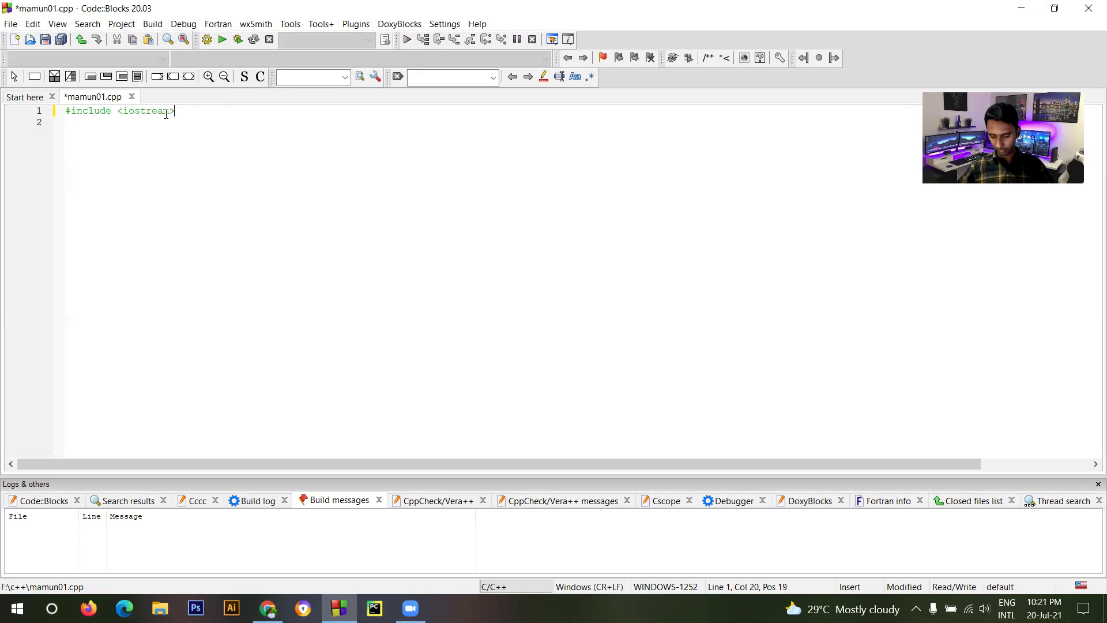
key(Return)
text(usin)
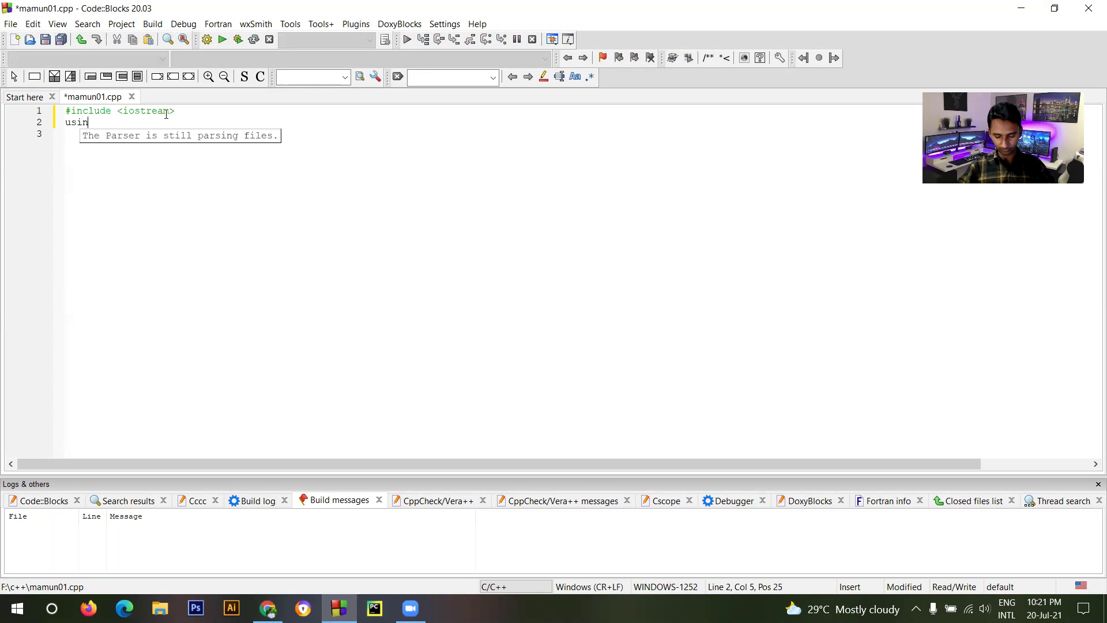
text(g namespa)
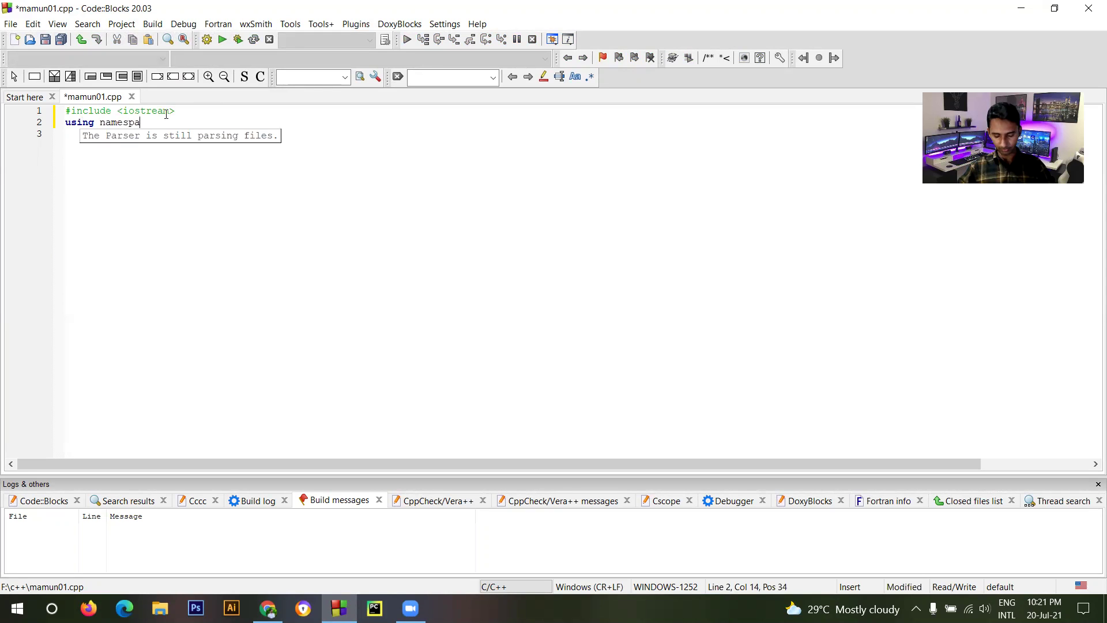
text(ce std;)
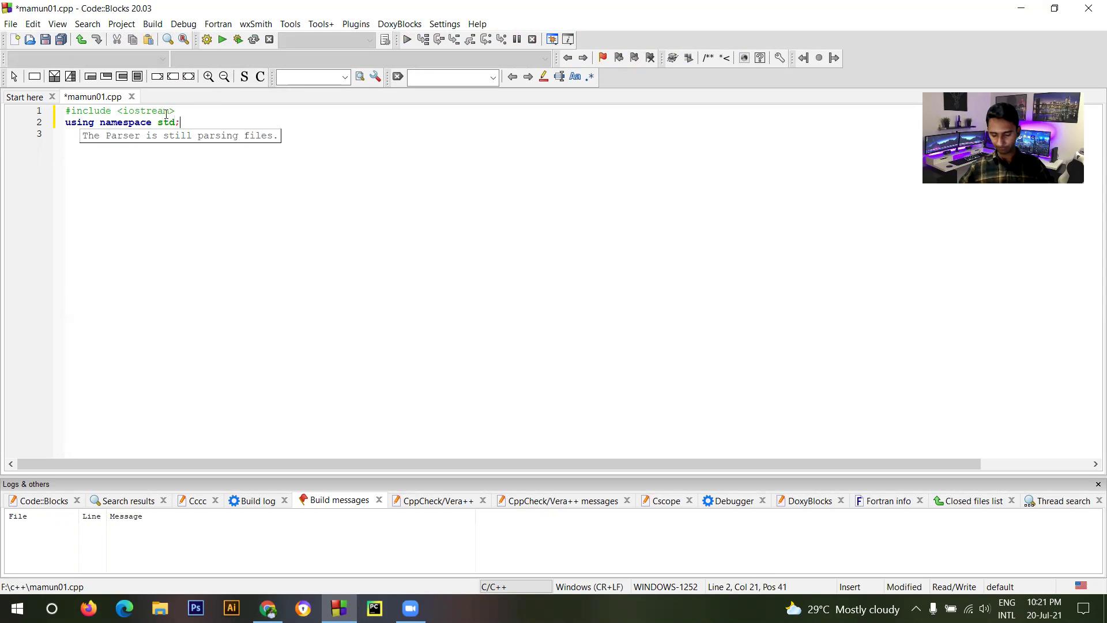
key(Return)
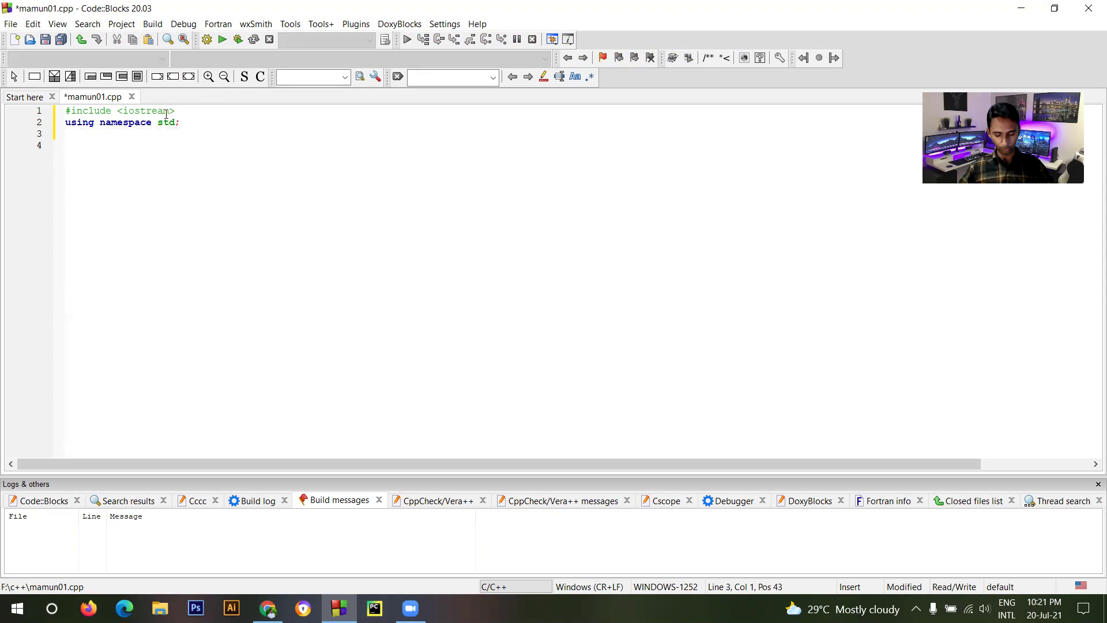
Step: Write int main() with a body printing "Hello, world!" via cout and 'return 0;'
text(int )
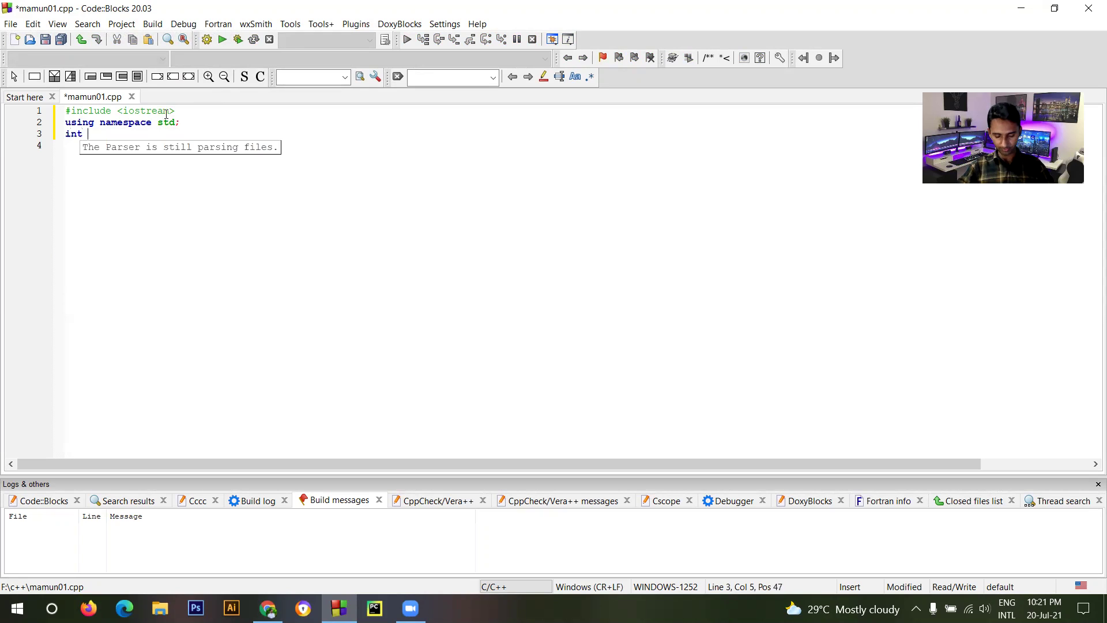
text(main()
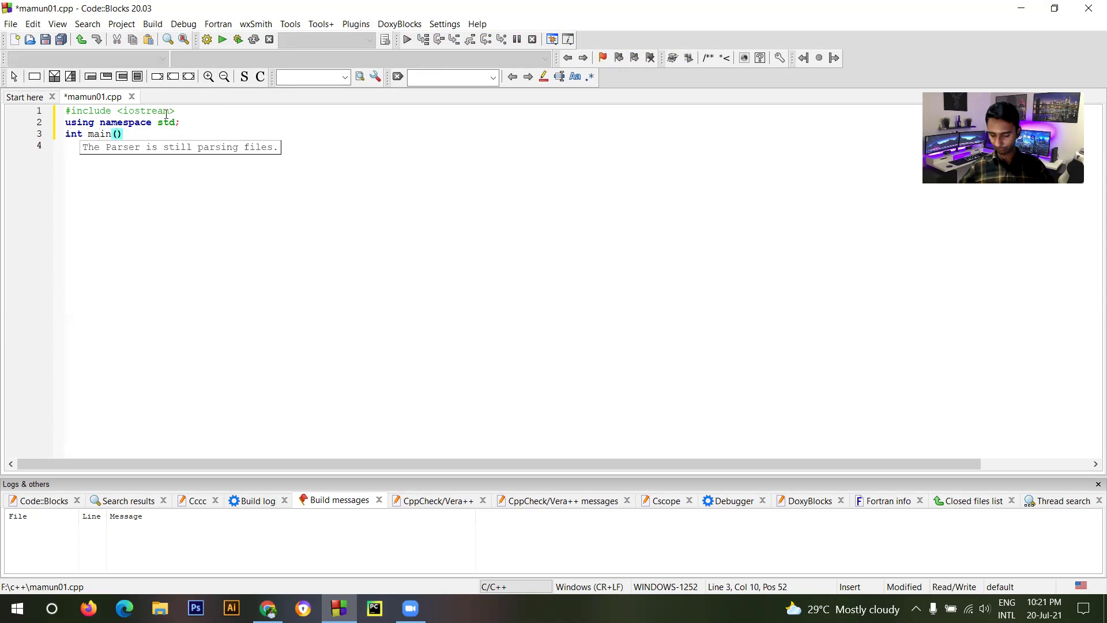
key(Return)
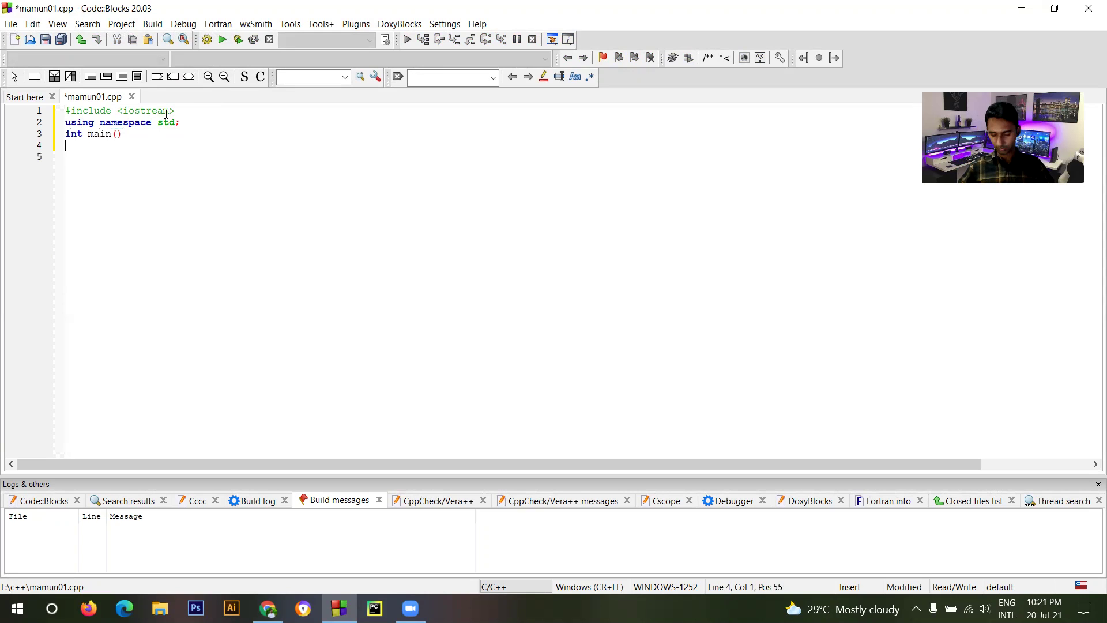
text({)
key(Return)
text(cout)
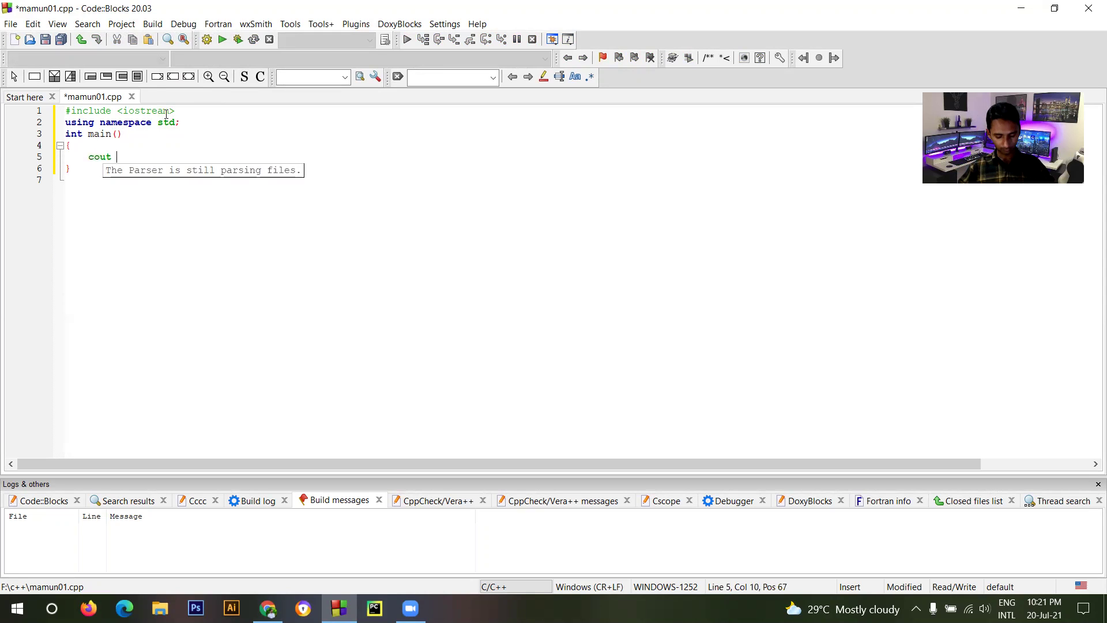
key(BackSpace)
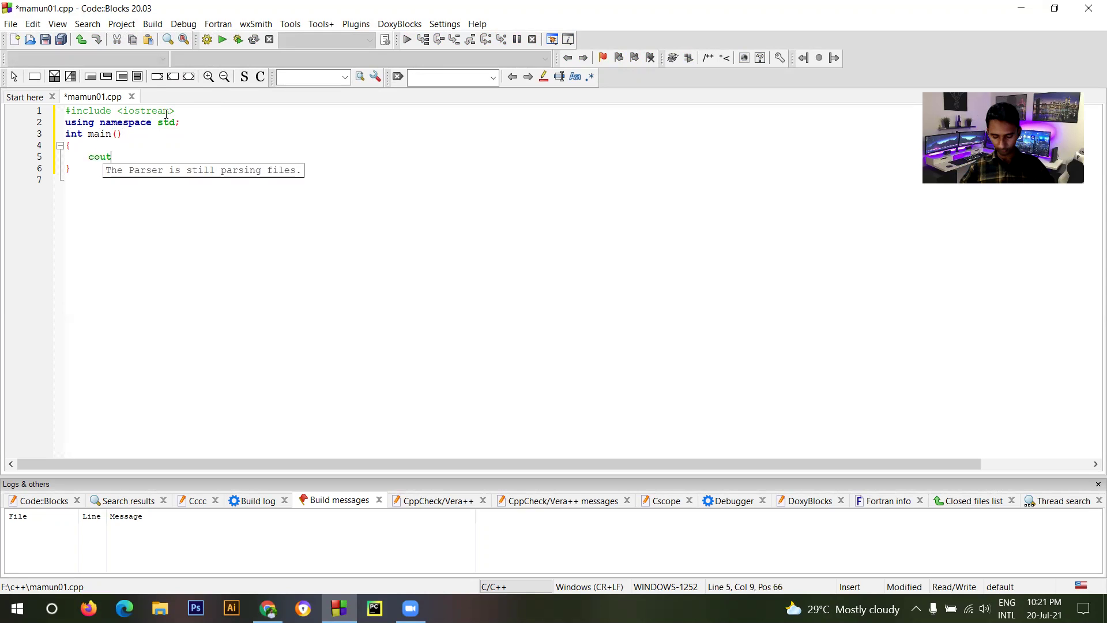
text(<<)
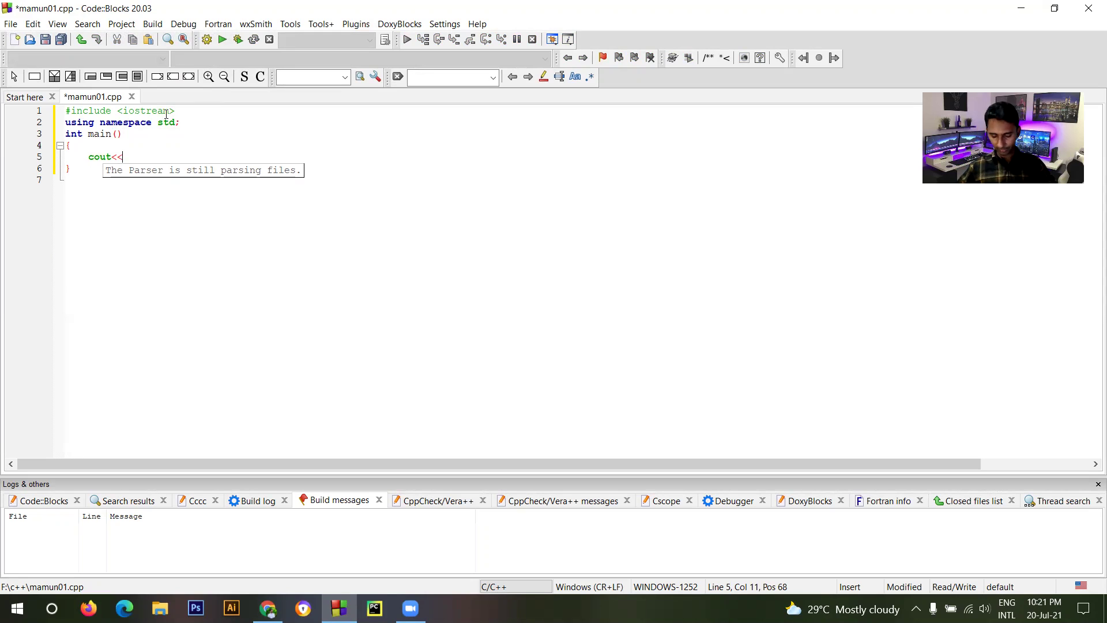
text("Hell)
text(o,)
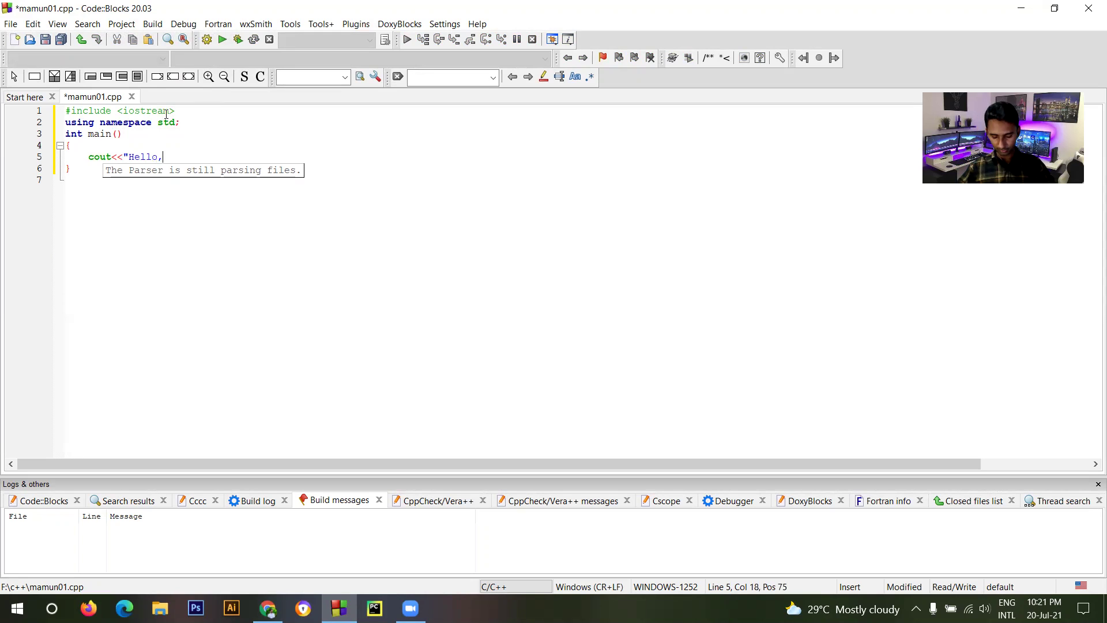
text( wor)
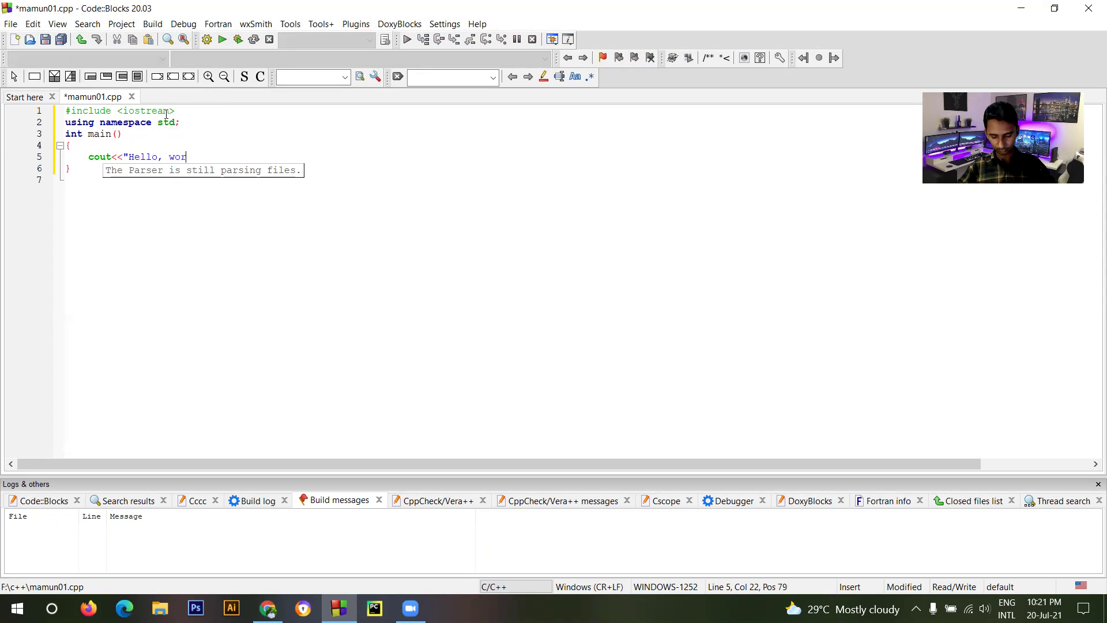
text(ld!)
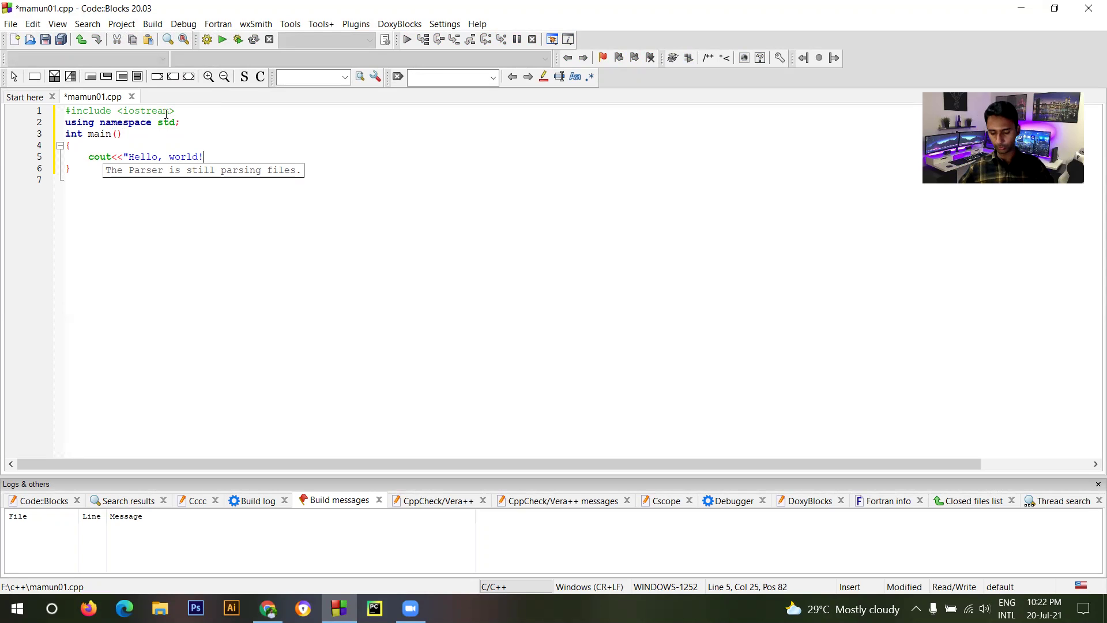
text(")
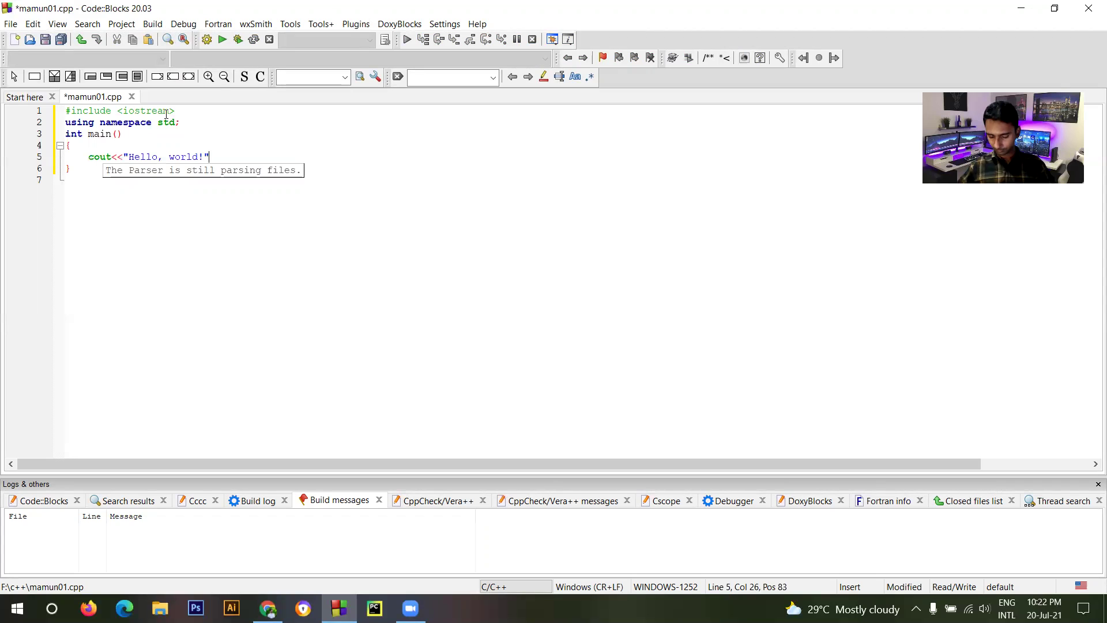
text(;)
key(Return)
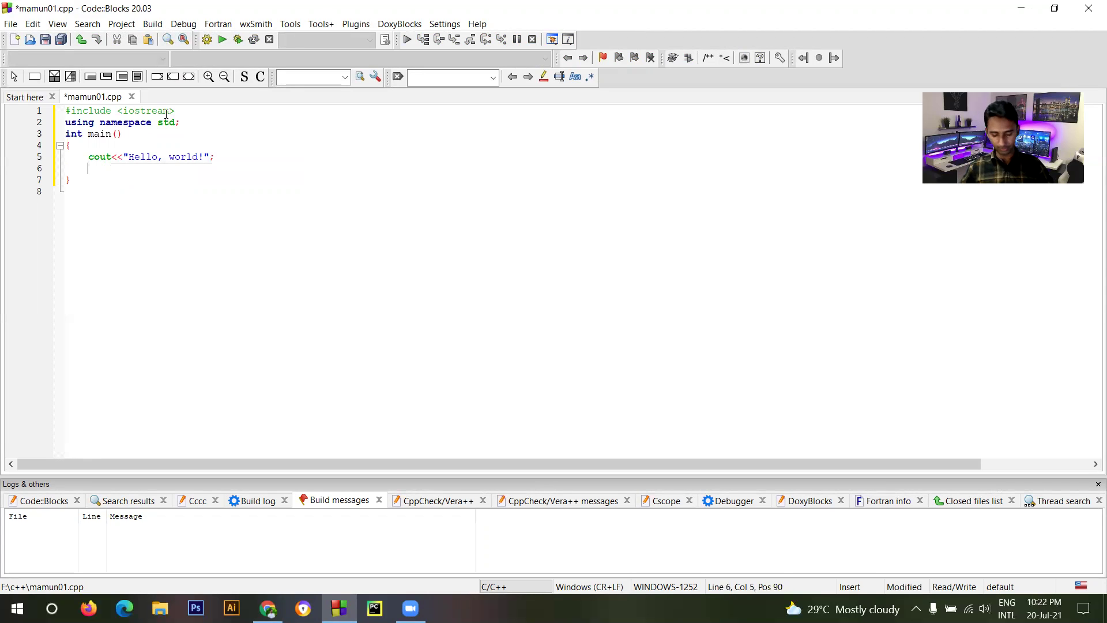
text(return )
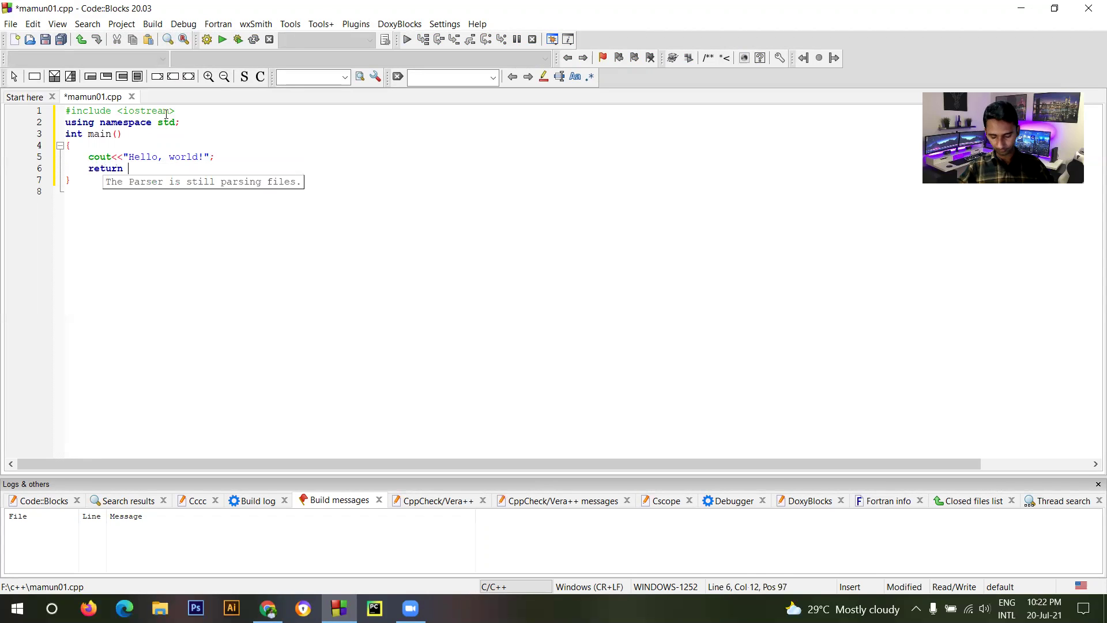
text(0;)
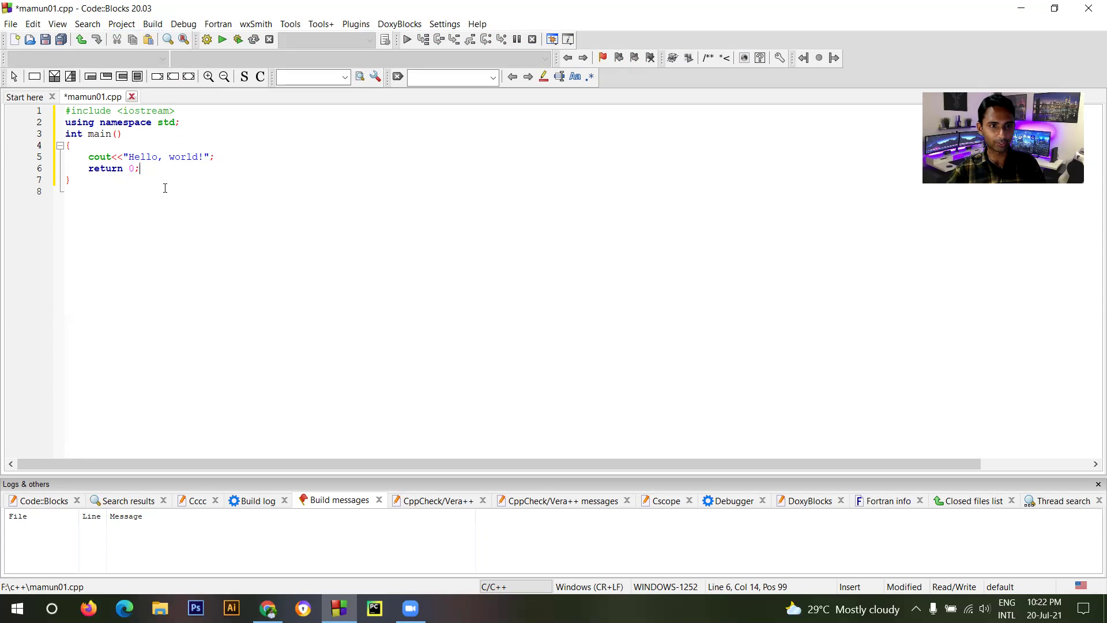
Step: Build and run mamun01.cpp, check the "Hello, world!" output, and close the console
click(155, 26)
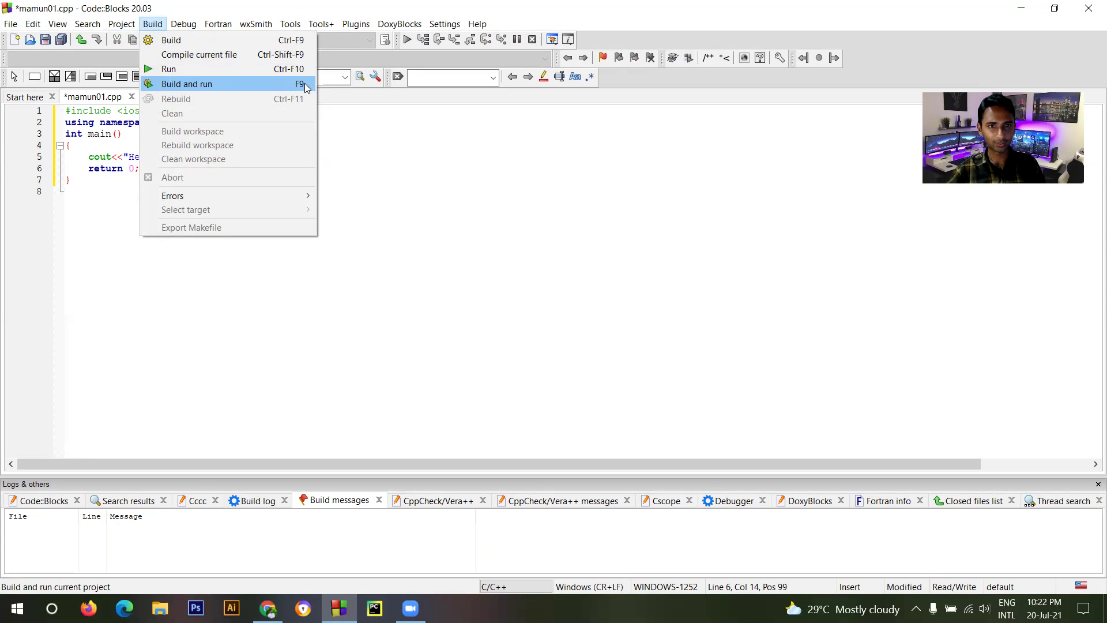
click(203, 86)
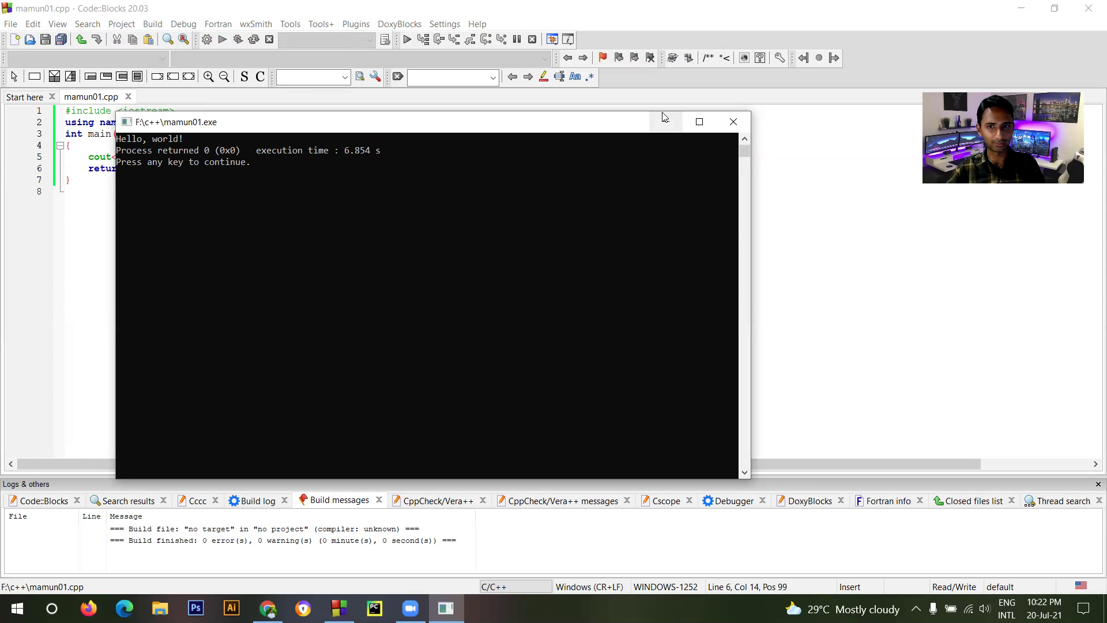
click(732, 122)
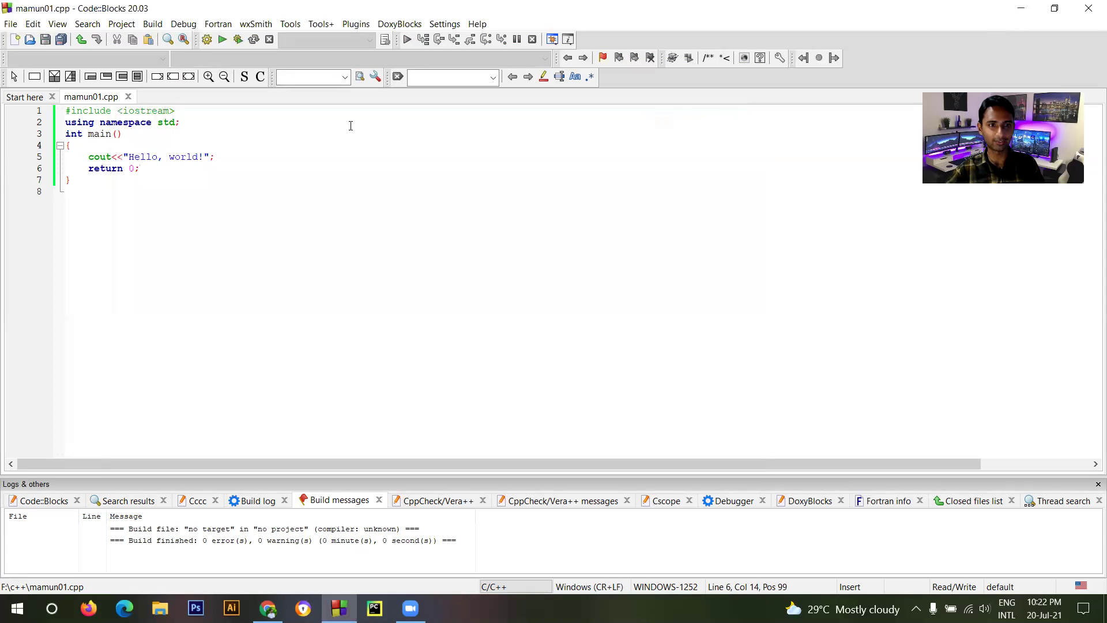